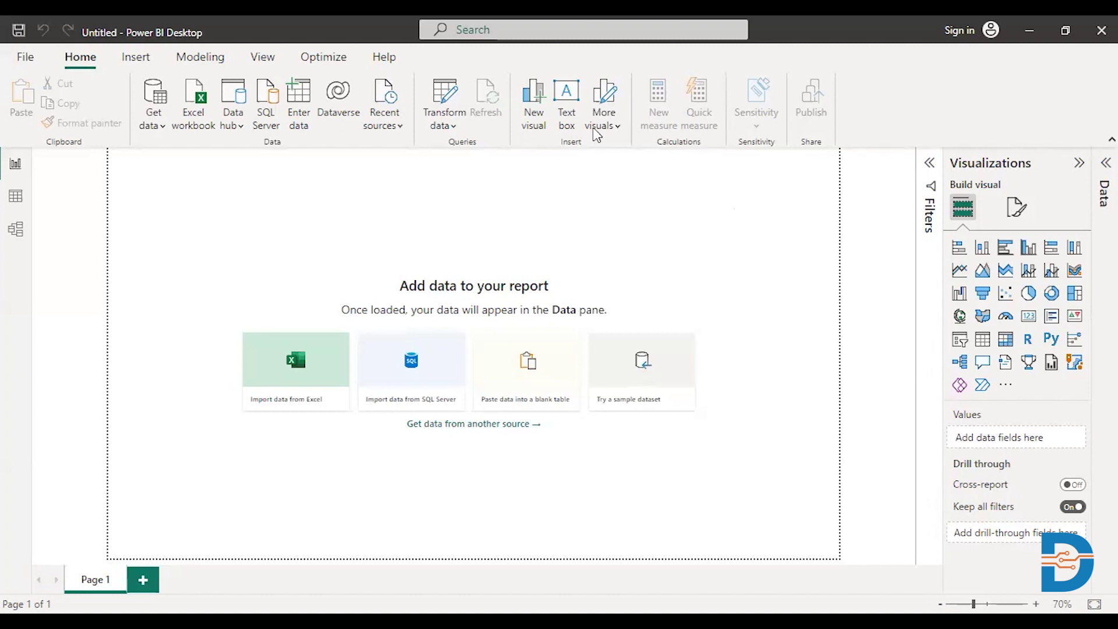
Step: Open the Get data dropdown of common data sources from the Home ribbon
left_click(164, 128)
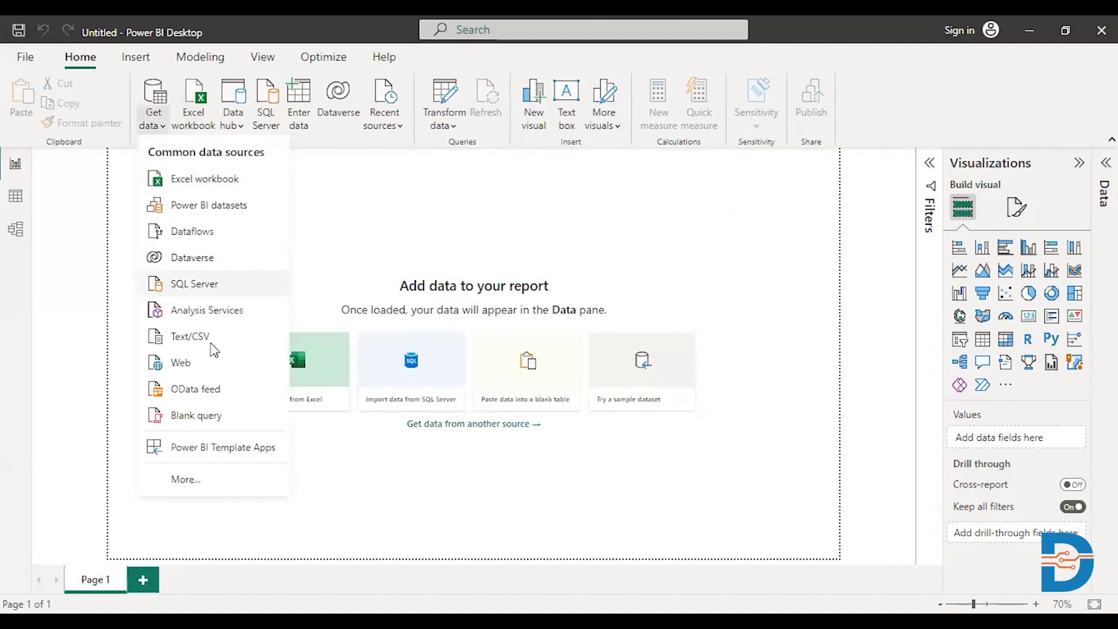
Step: Open the full Get Data catalogue via More... and scroll through the All connectors list
left_click(184, 481)
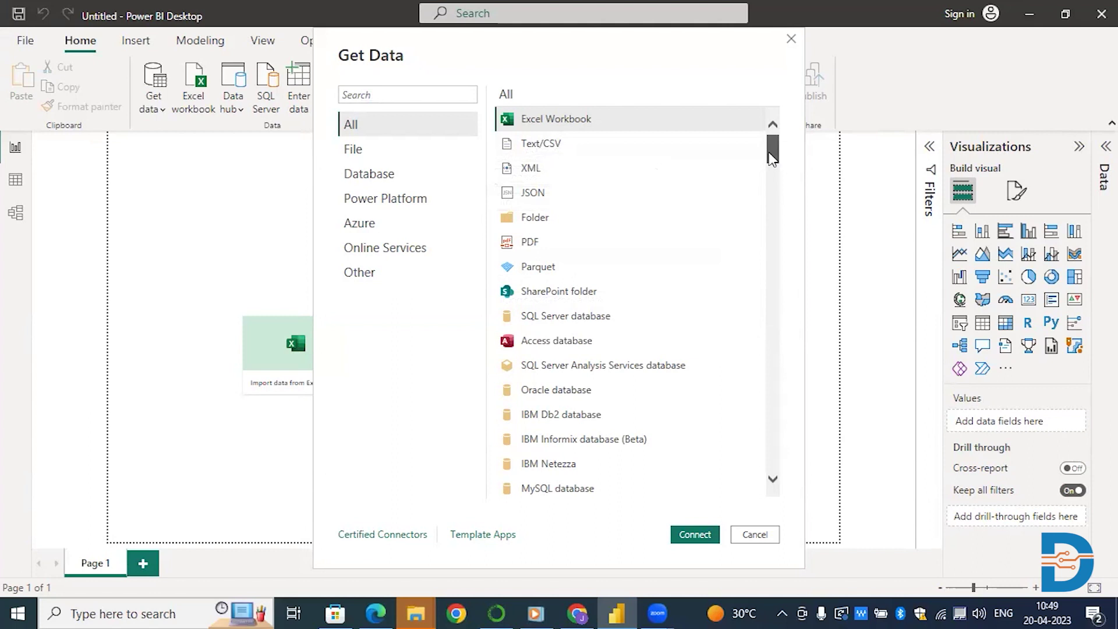
left_click_drag(772, 159, 772, 213)
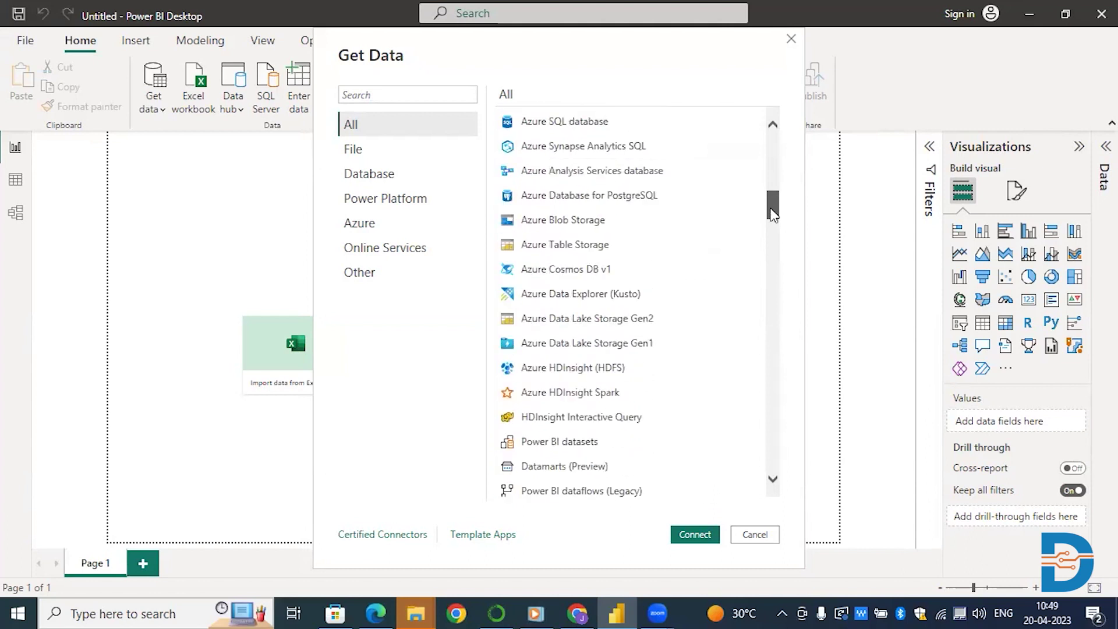
left_click_drag(773, 214, 795, 490)
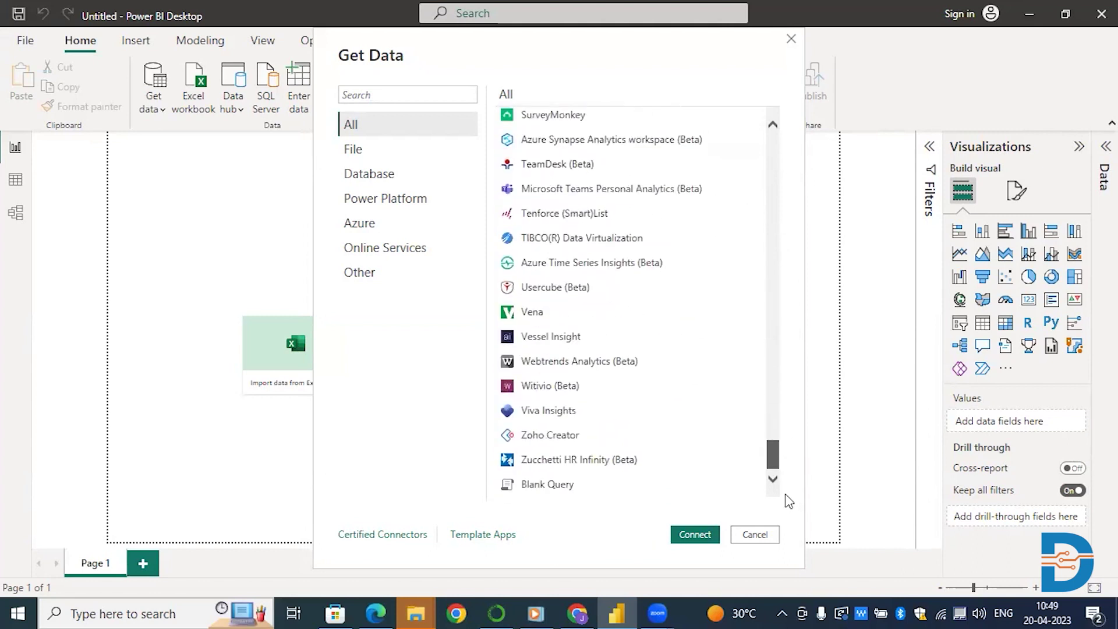
Step: Browse the Database connectors, cancel the Get Data dialog, and start an Excel workbook import
left_click(393, 176)
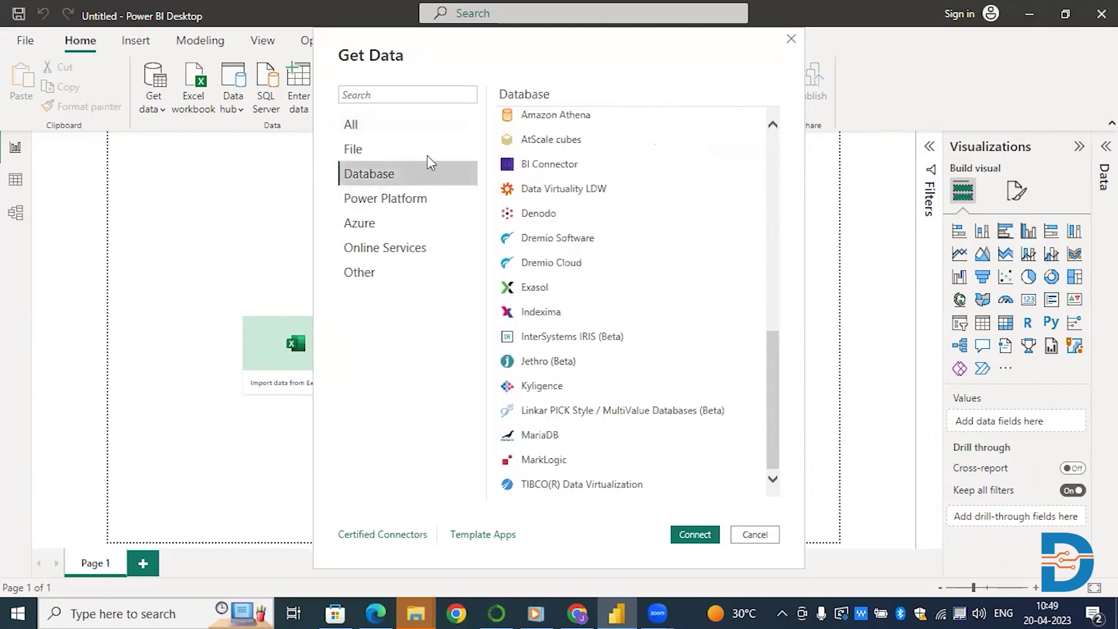
left_click_drag(774, 379, 756, 142)
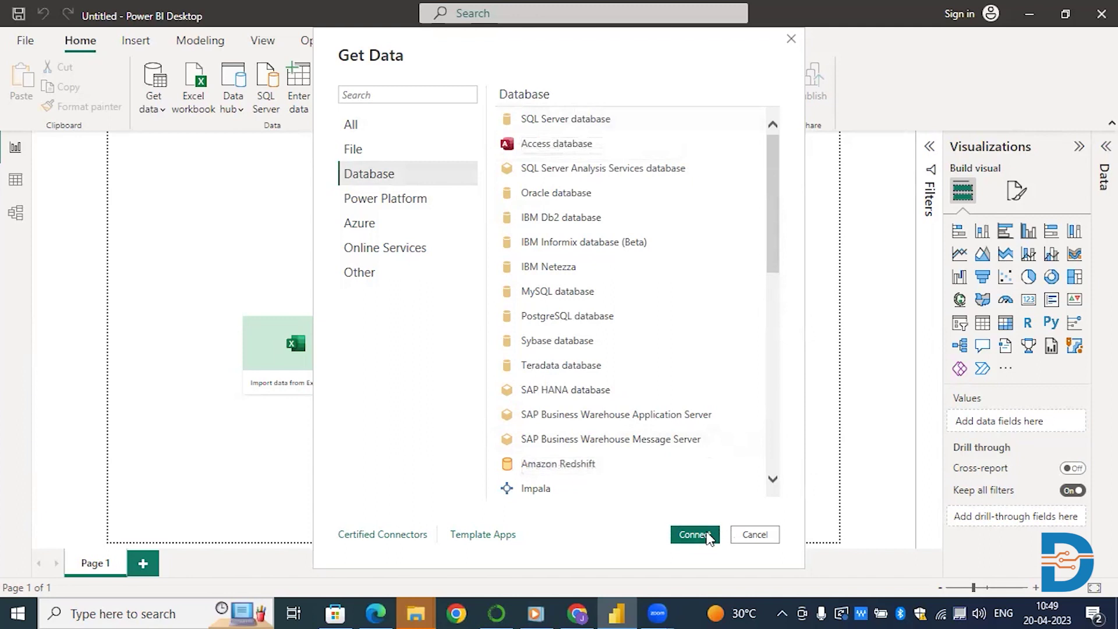
left_click(755, 535)
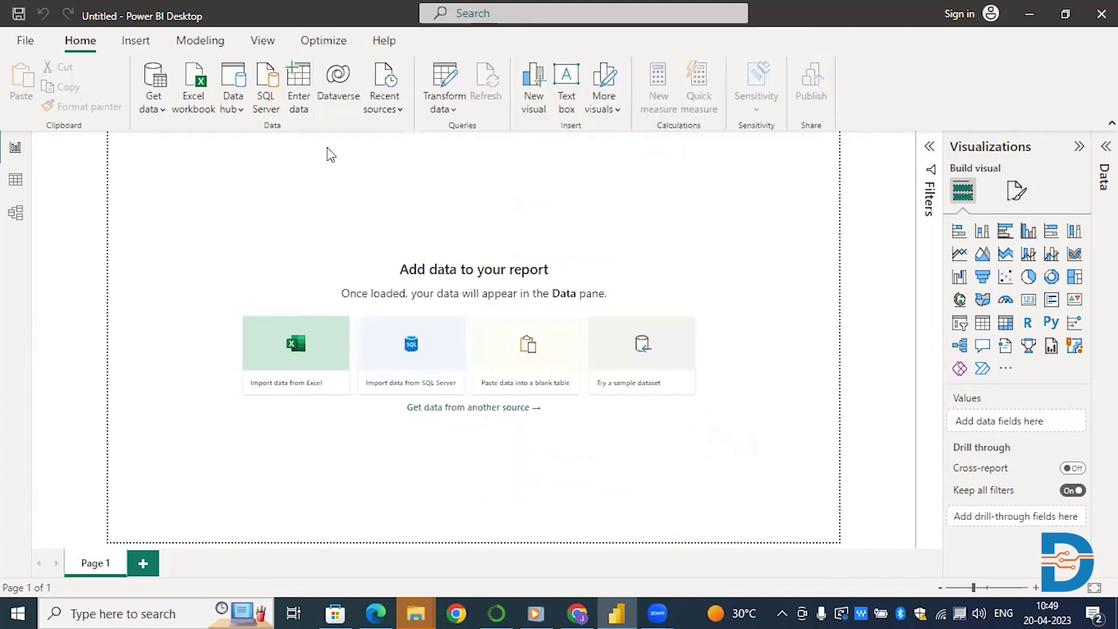
left_click(198, 102)
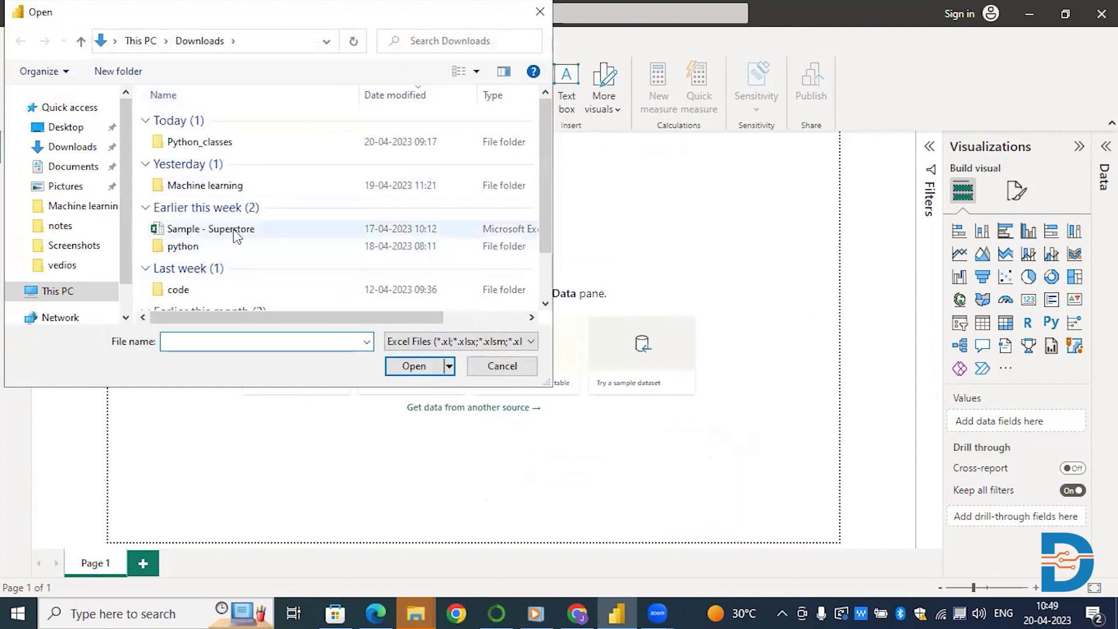
Step: Open Sample - Superstore.xlsx from Downloads to reach the Navigator
left_click(241, 232)
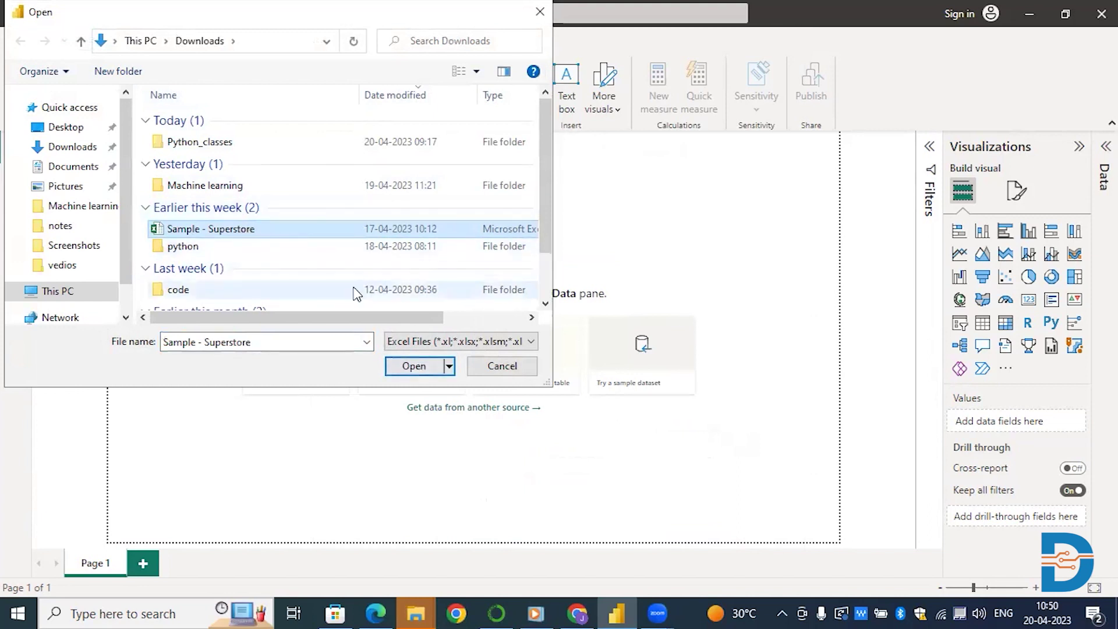
left_click(413, 367)
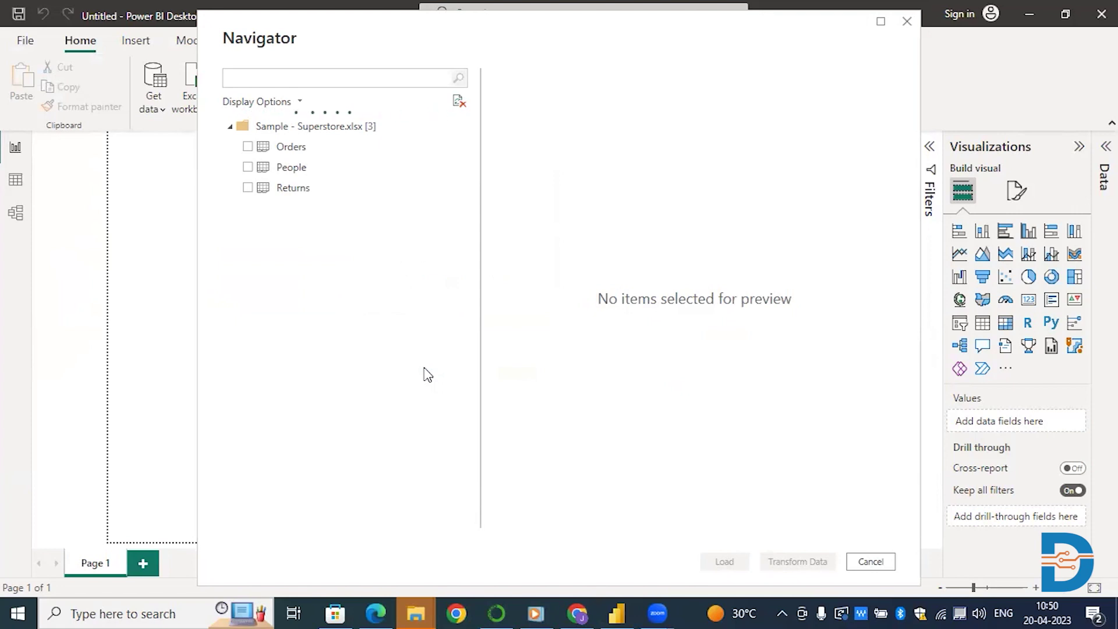
Step: Tick the Orders, People and Returns sheets in the Navigator, then untick all three
left_click(247, 147)
left_click(248, 168)
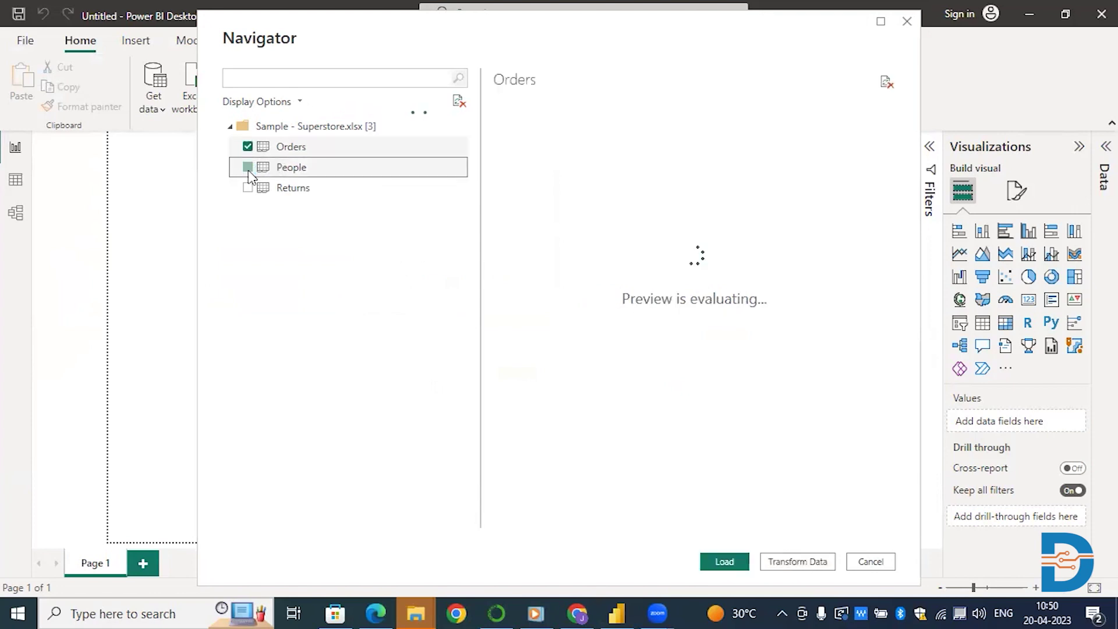
left_click(251, 188)
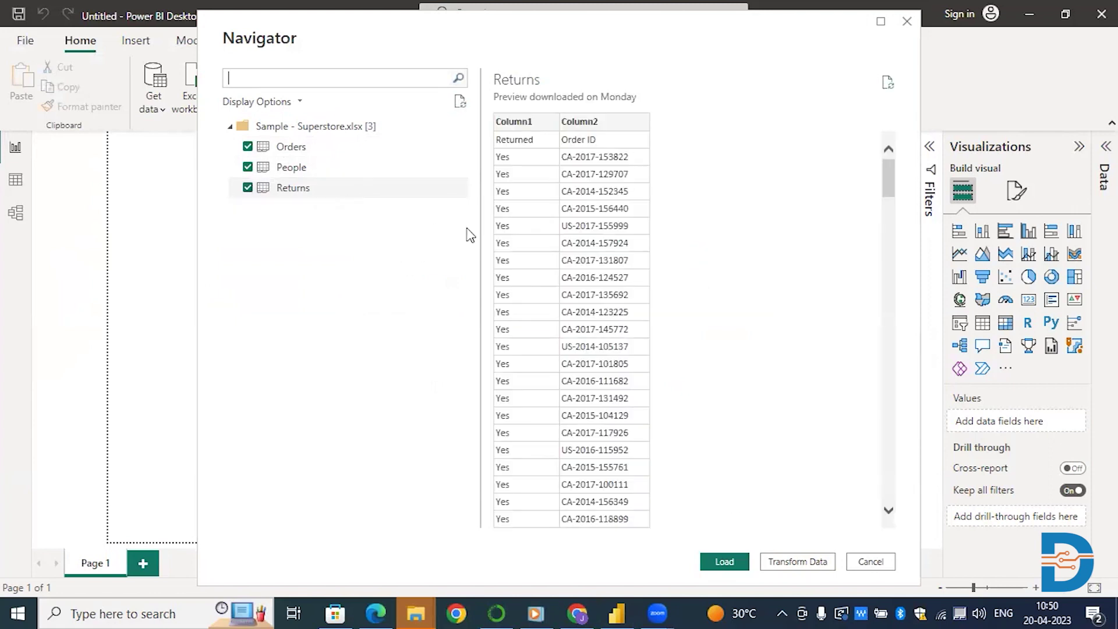
left_click(247, 146)
left_click(247, 167)
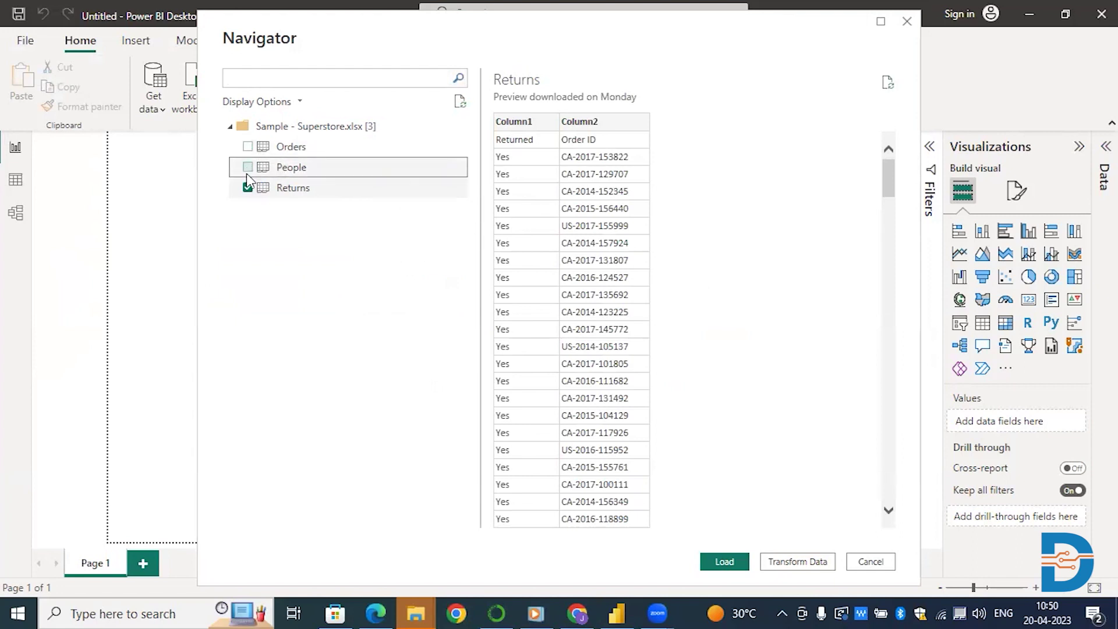
left_click(248, 188)
Step: Re-select Orders (previewing its rows), People and Returns, and load the three tables
left_click(248, 147)
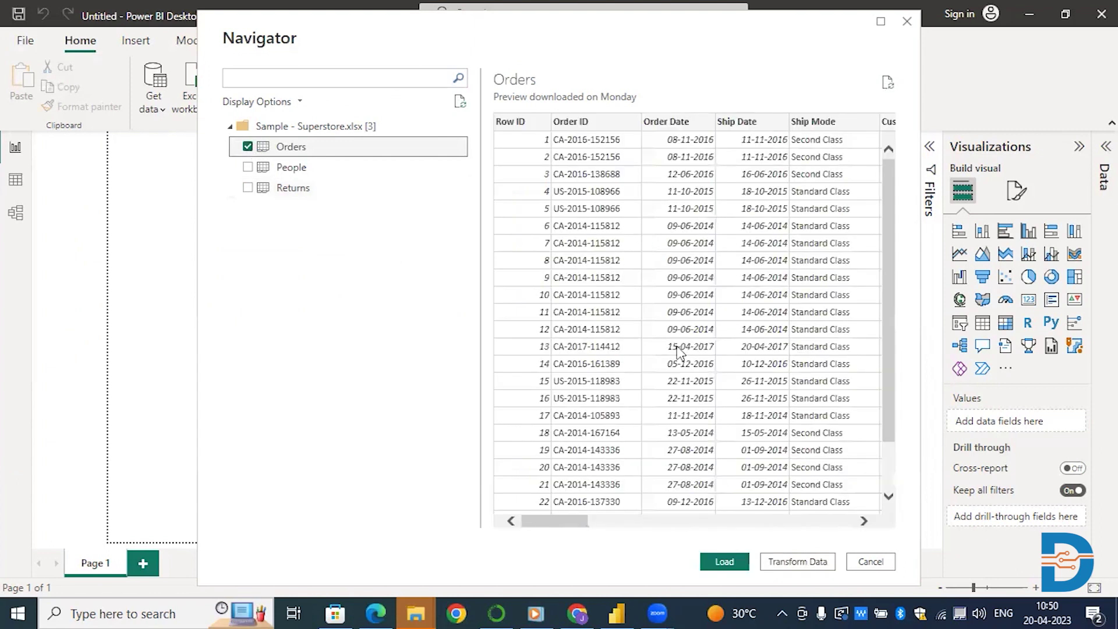
left_click_drag(563, 521, 585, 534)
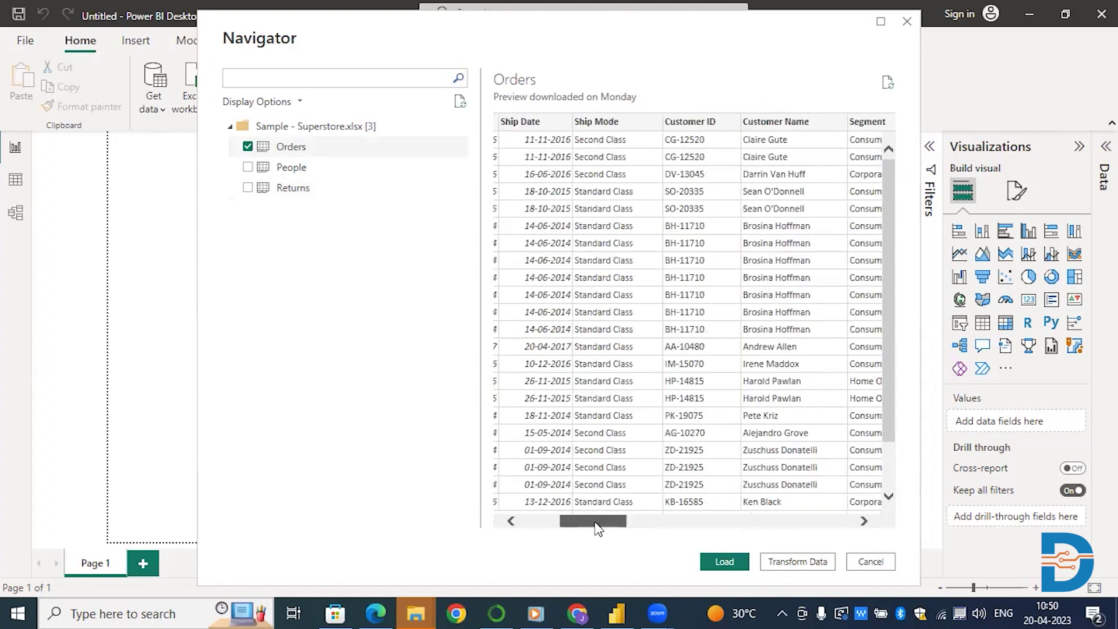
left_click(247, 167)
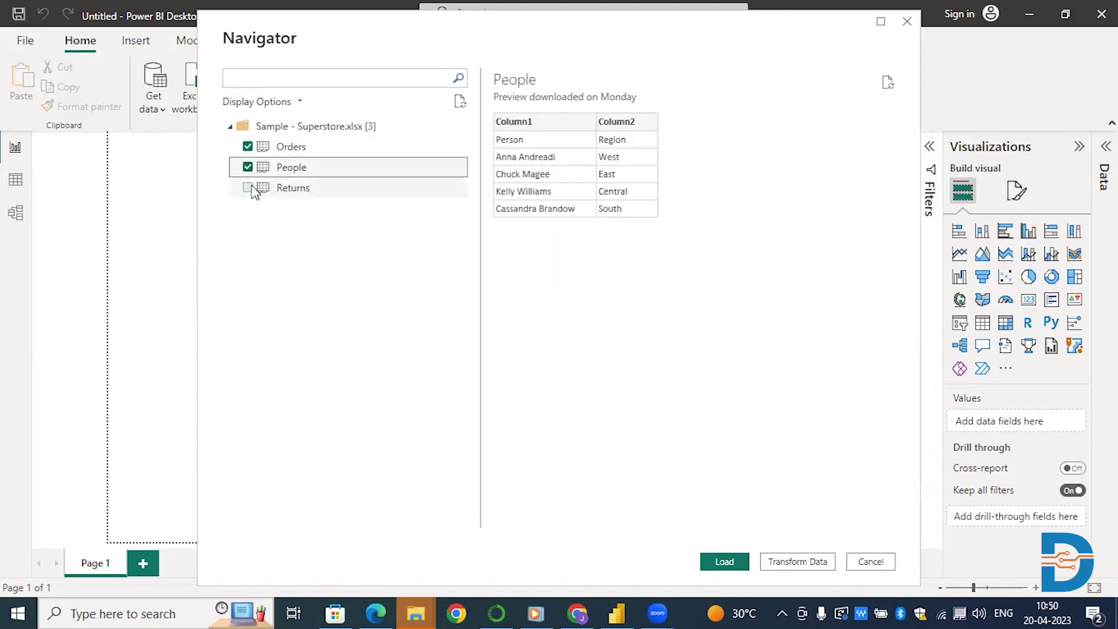
left_click(248, 187)
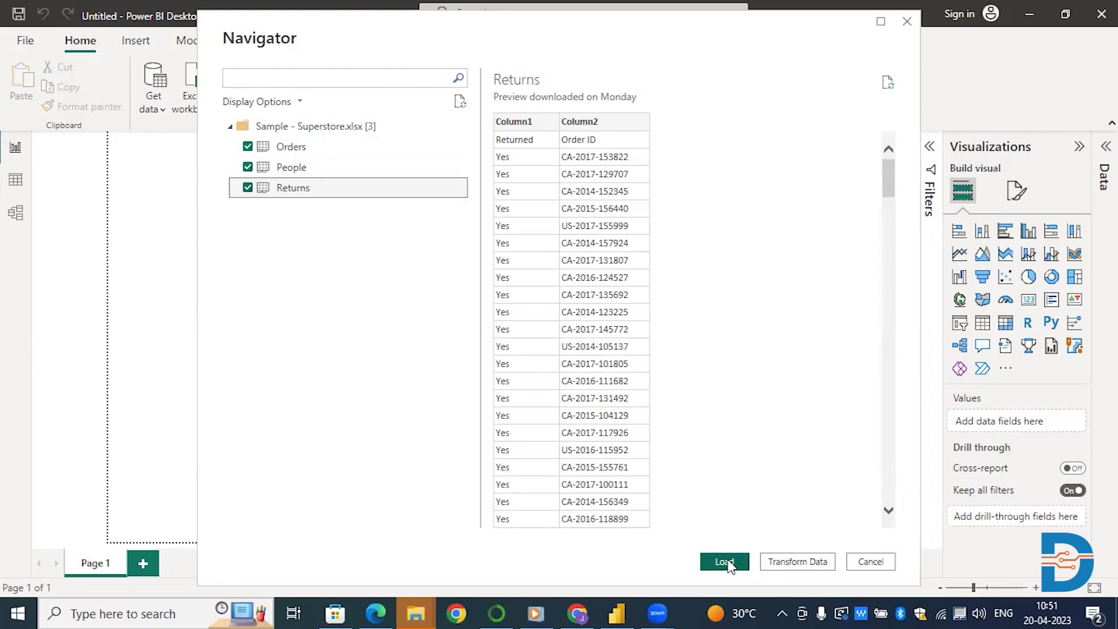
left_click(725, 561)
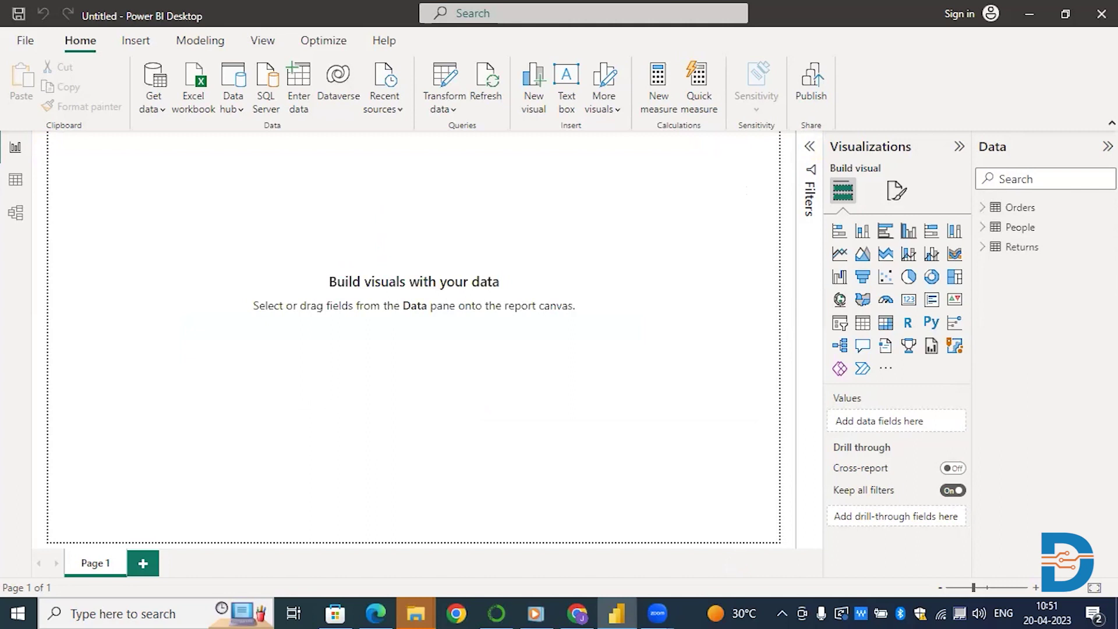
Step: Expand Orders in the Data pane to list its fields, then show the page formatting options
left_click(983, 208)
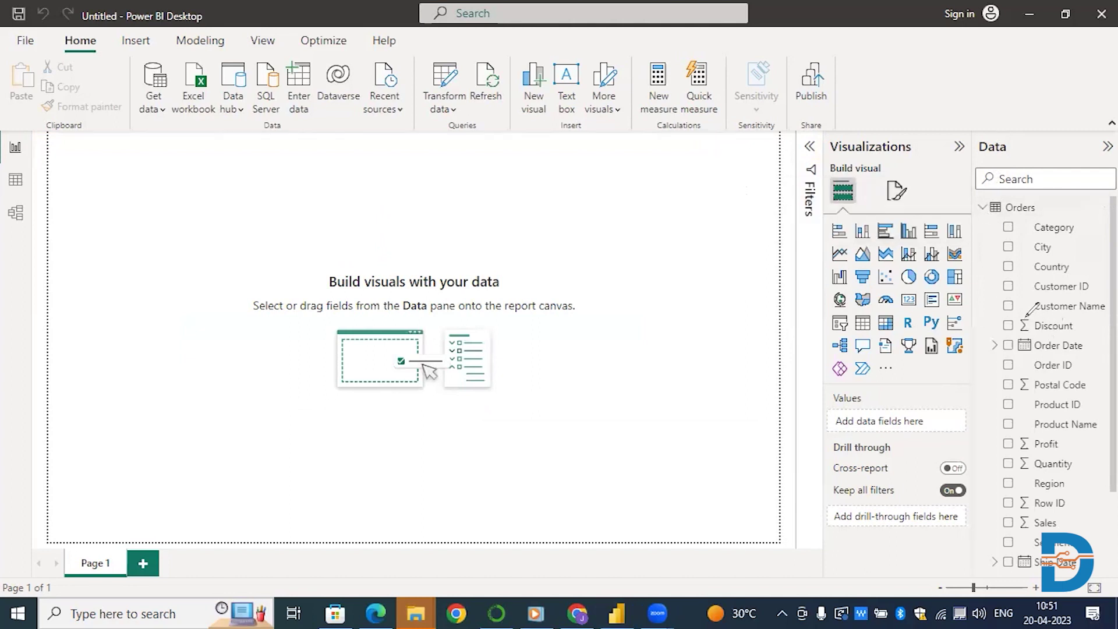
left_click_drag(989, 315, 971, 333)
left_click_drag(1014, 352, 1035, 351)
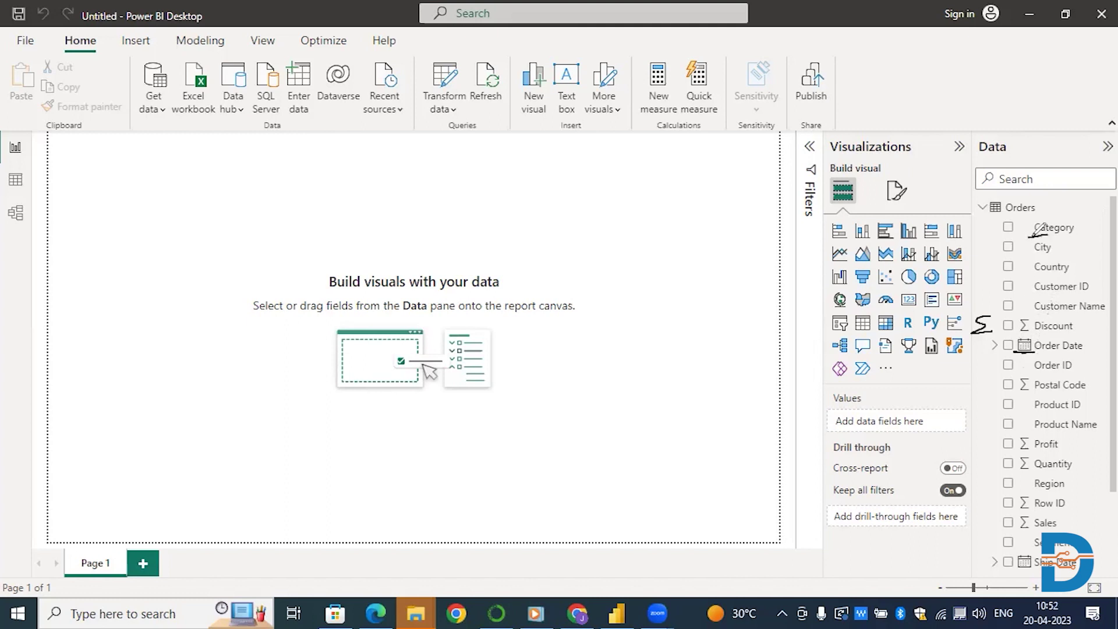
left_click_drag(1028, 239, 1048, 235)
left_click_drag(981, 152, 1034, 149)
left_click_drag(871, 158, 932, 154)
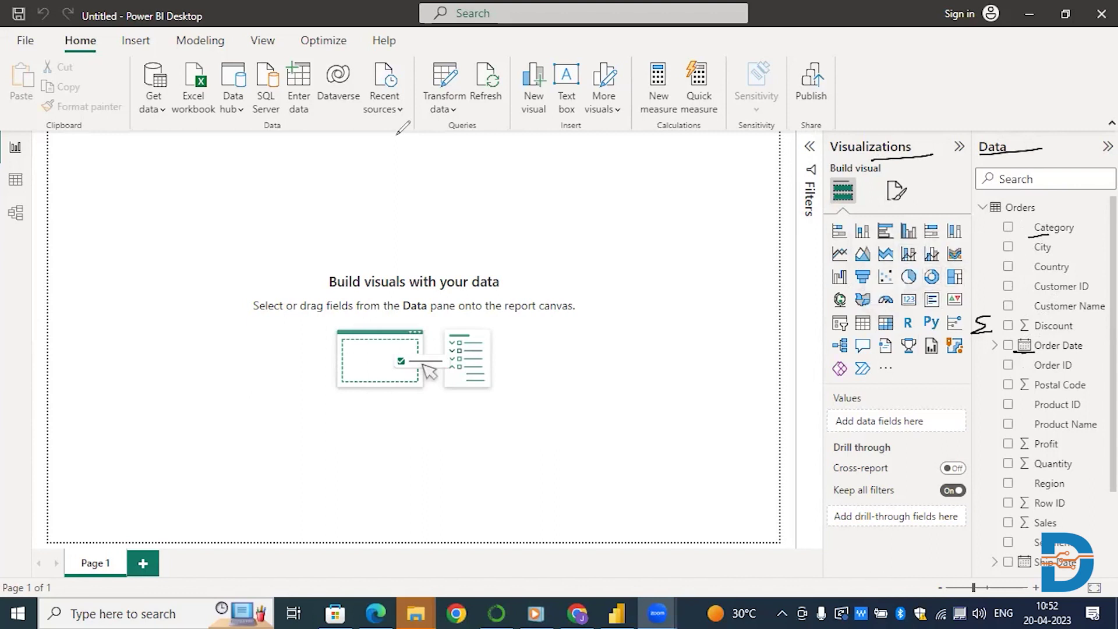
left_click(896, 190)
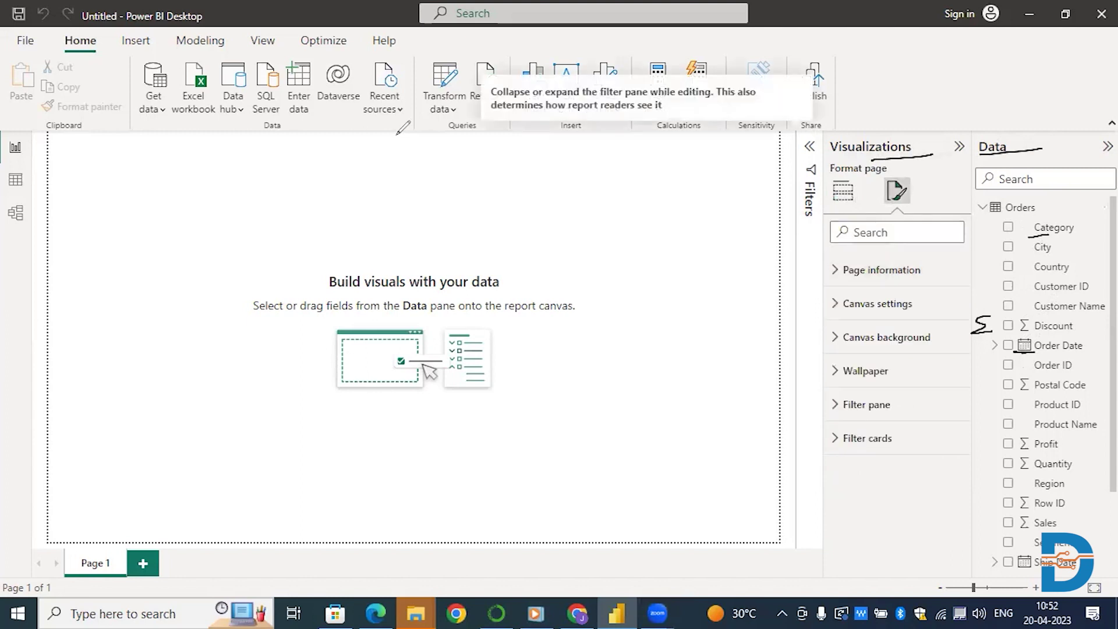
Step: Expand the Filters pane, then switch to Table view showing the Orders table's 9,994 rows
left_click(809, 146)
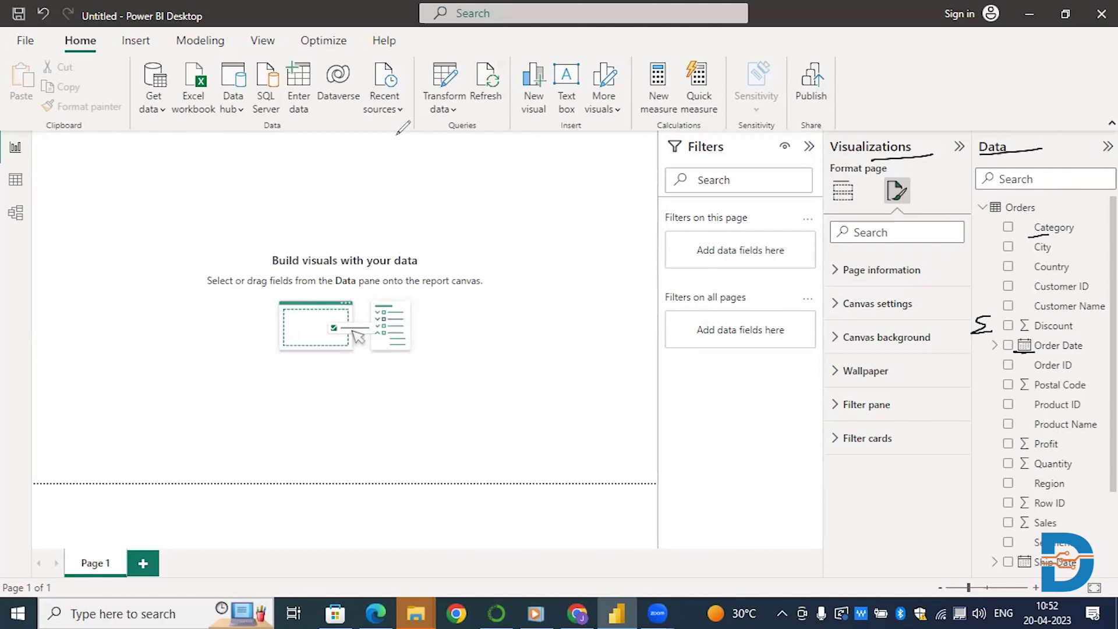
mouse_move(262, 203)
left_mouse_down()
mouse_move(322, 198)
mouse_move(327, 218)
left_mouse_up()
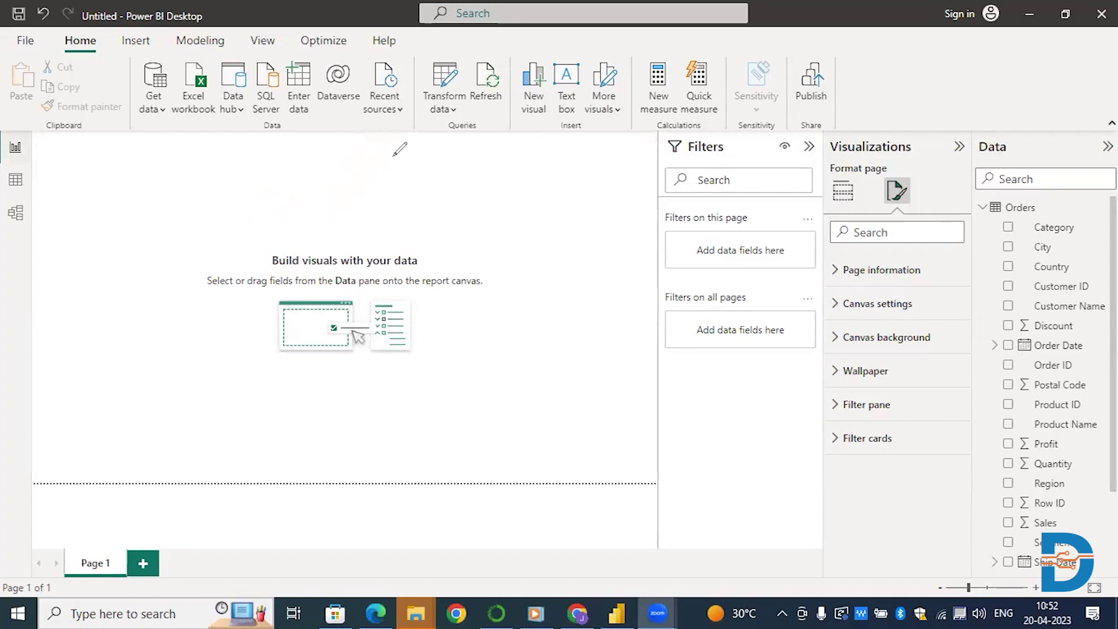
left_click(15, 146)
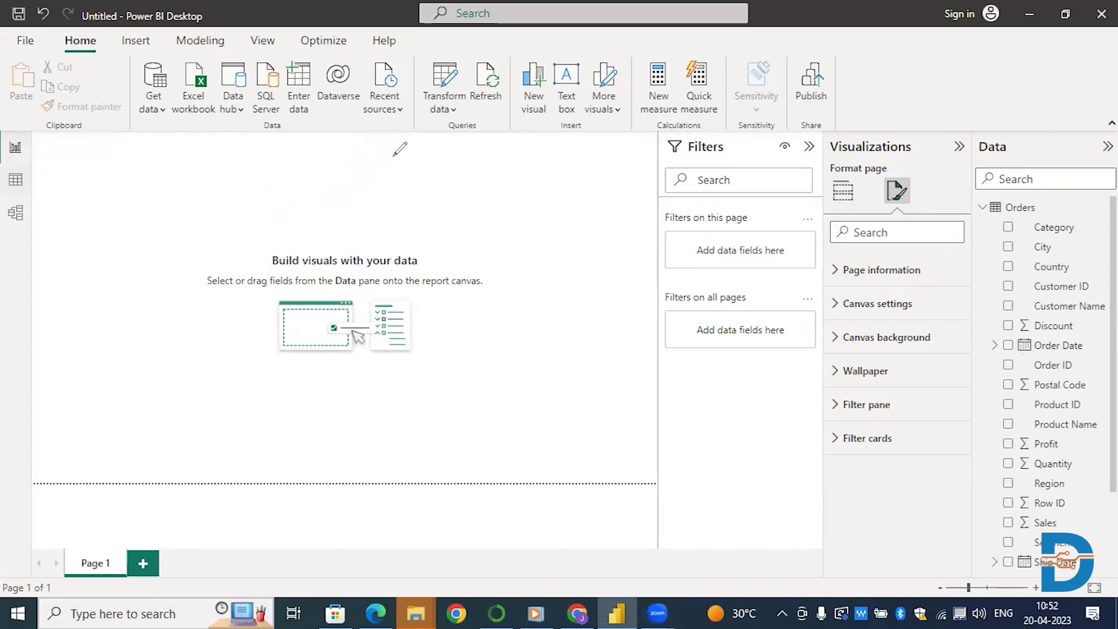
left_click(15, 180)
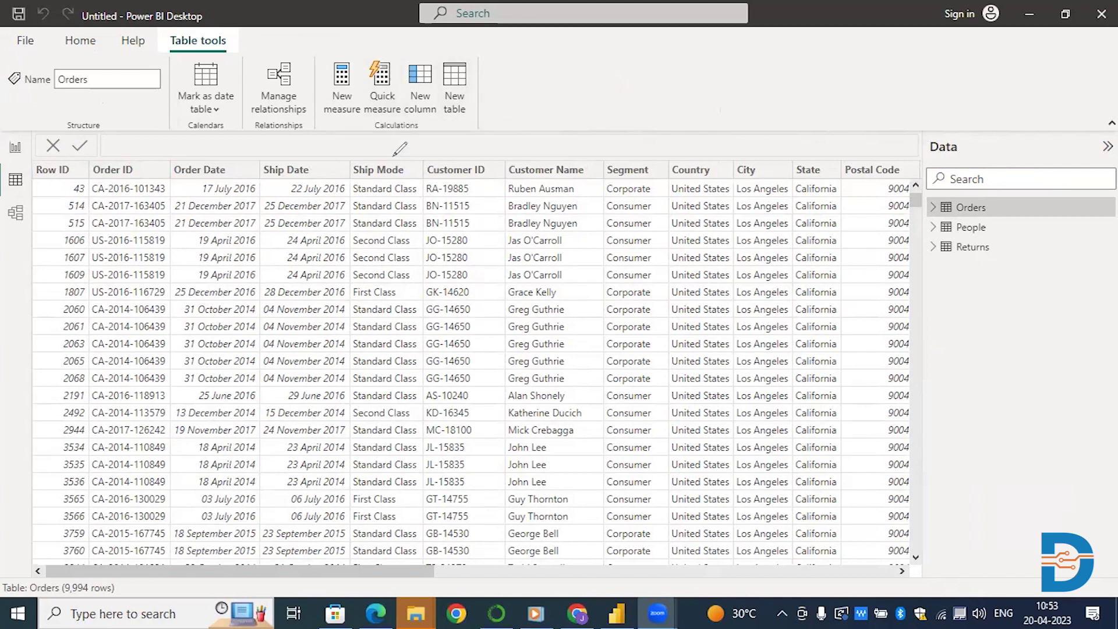
Step: View Orders, People and Returns in Model view with Properties and Data panes collapsed, then return to Report view
left_click(16, 212)
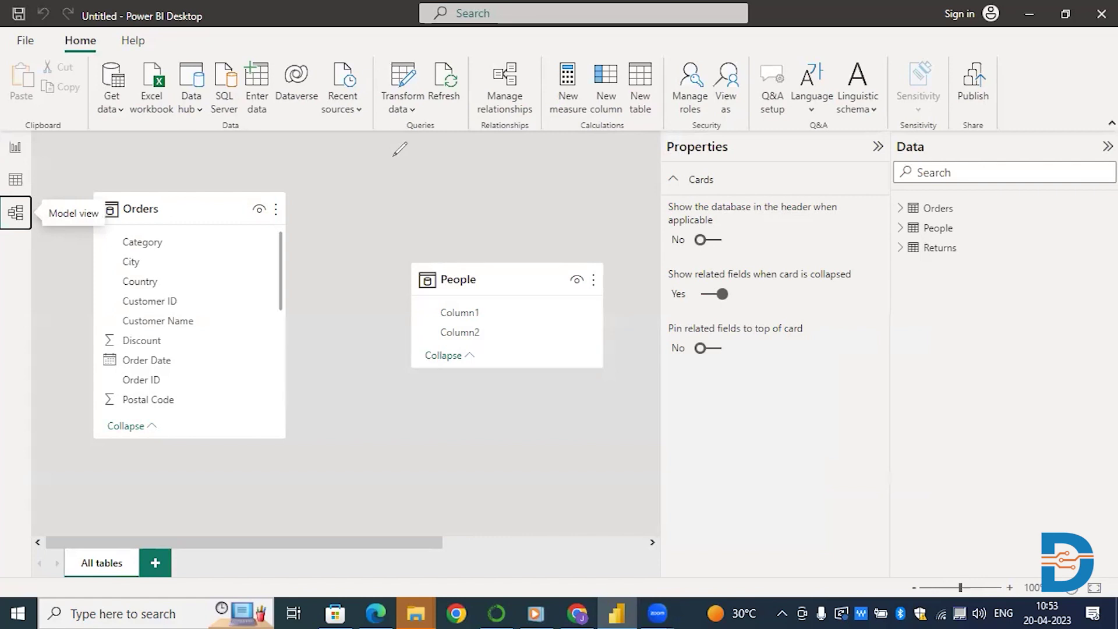
left_click(878, 146)
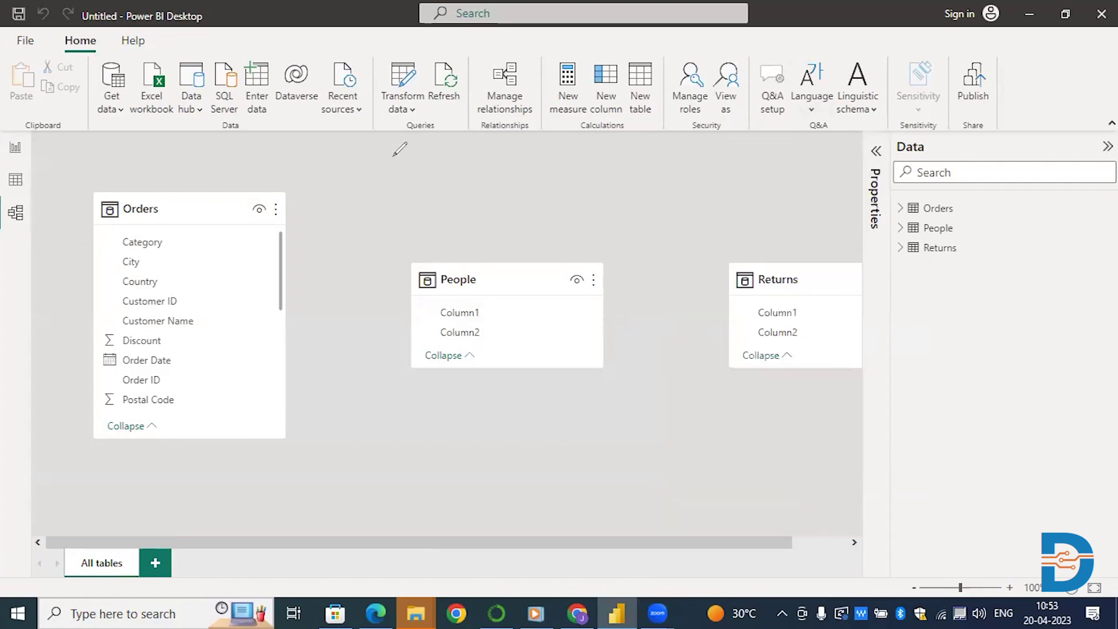
left_click(1107, 146)
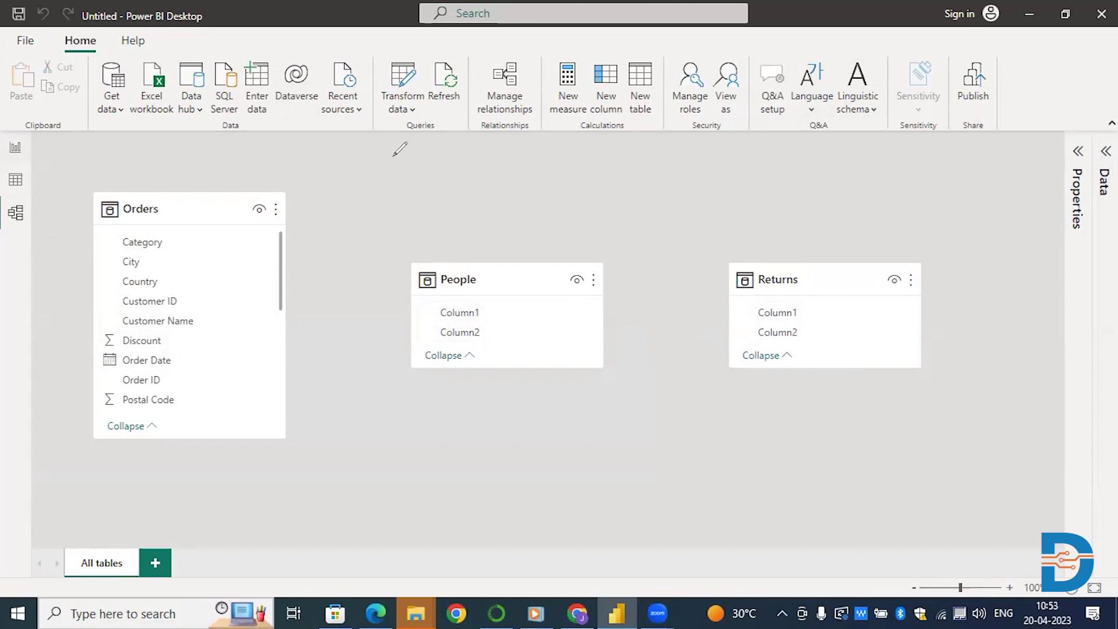
left_click(15, 148)
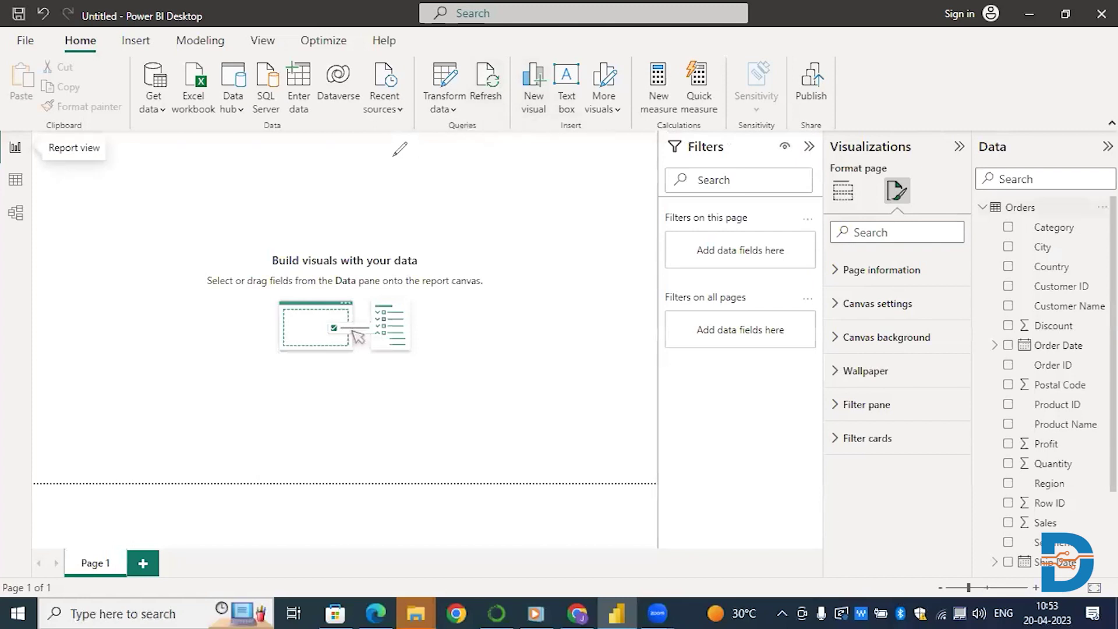